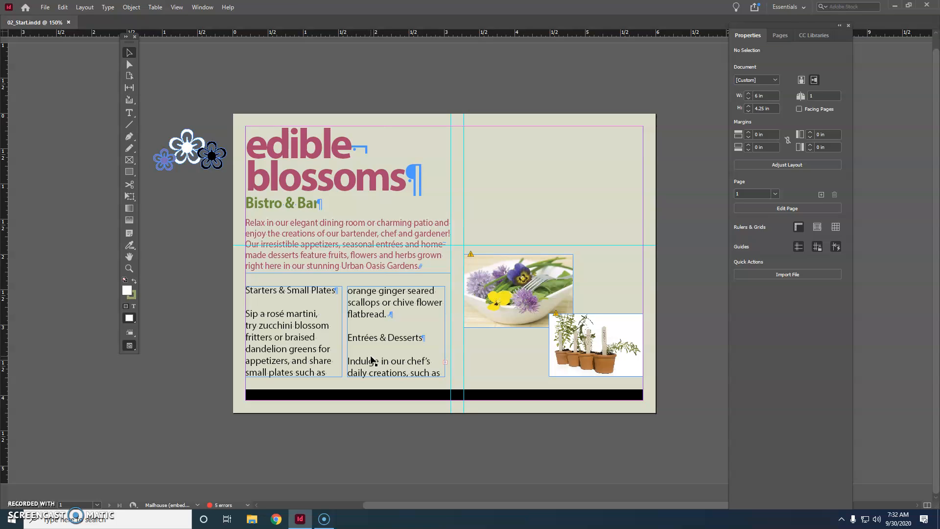
Step: Select all text in the two body-copy frames and apply the Body Copy paragraph style
click(283, 314)
click(316, 333)
click(288, 313)
click(284, 314)
click(130, 112)
click(319, 240)
click(322, 367)
click(300, 324)
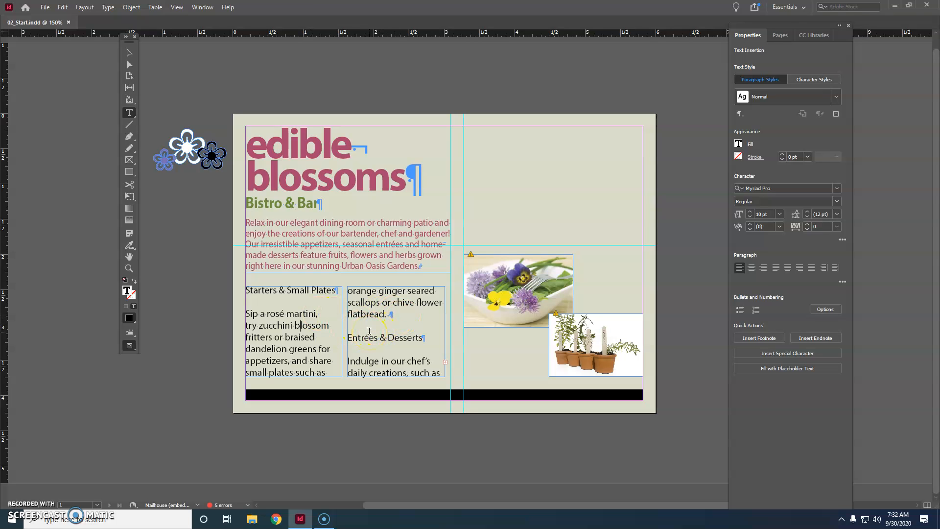
click(63, 7)
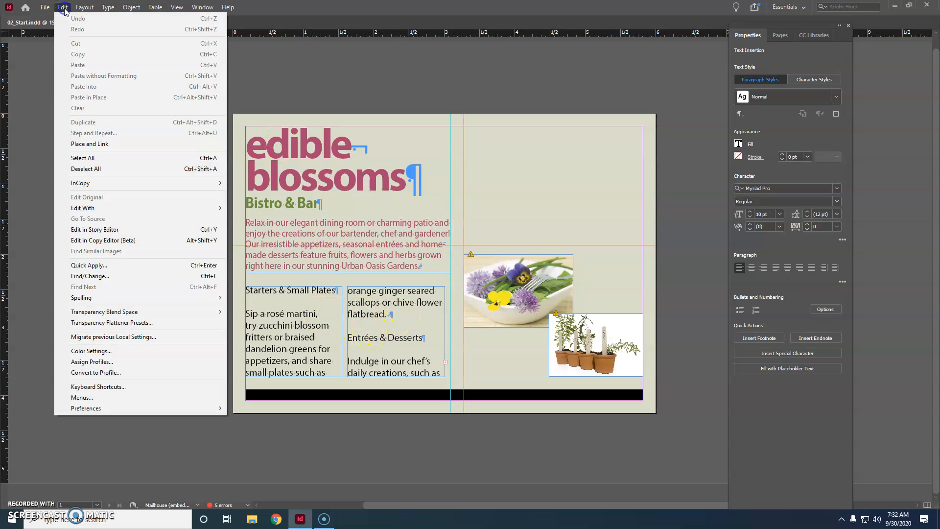
click(112, 157)
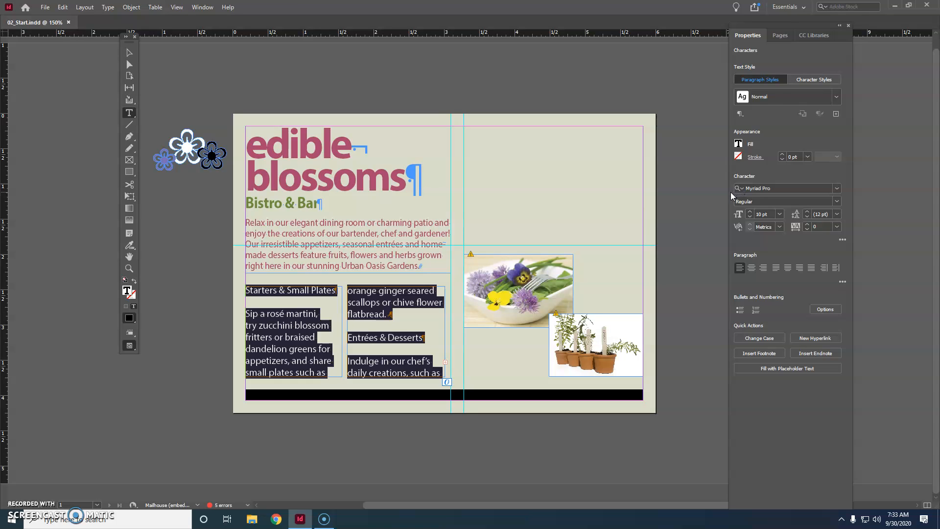
click(797, 95)
click(837, 97)
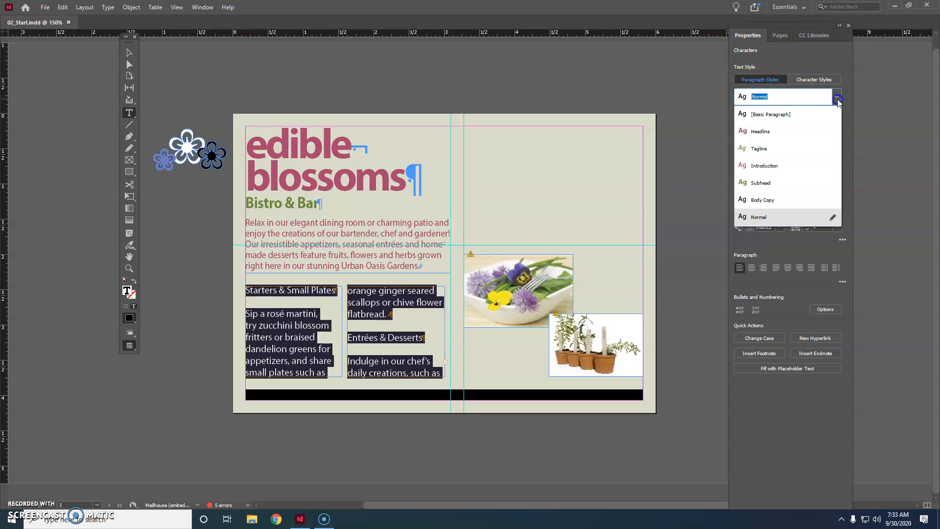
click(777, 201)
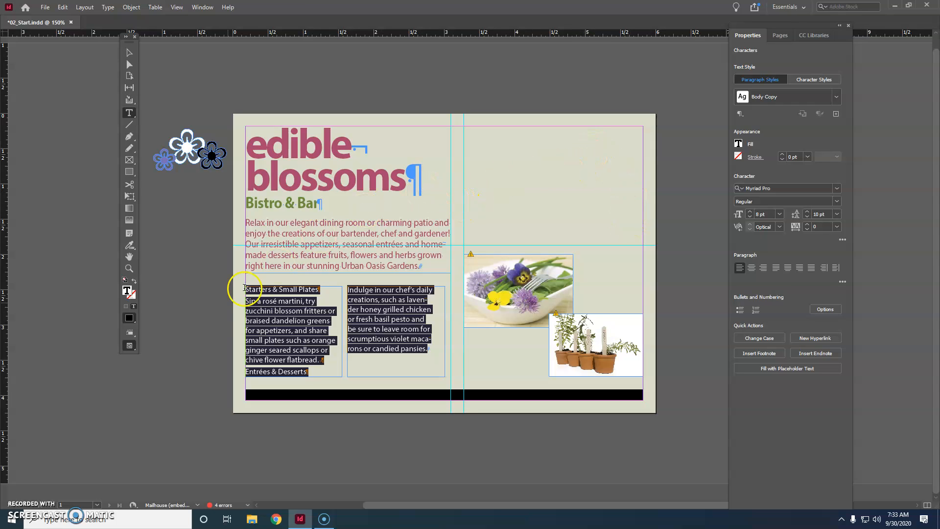
Step: Apply the Subhead paragraph style to the "Starters & Small Plates" heading
click(247, 289)
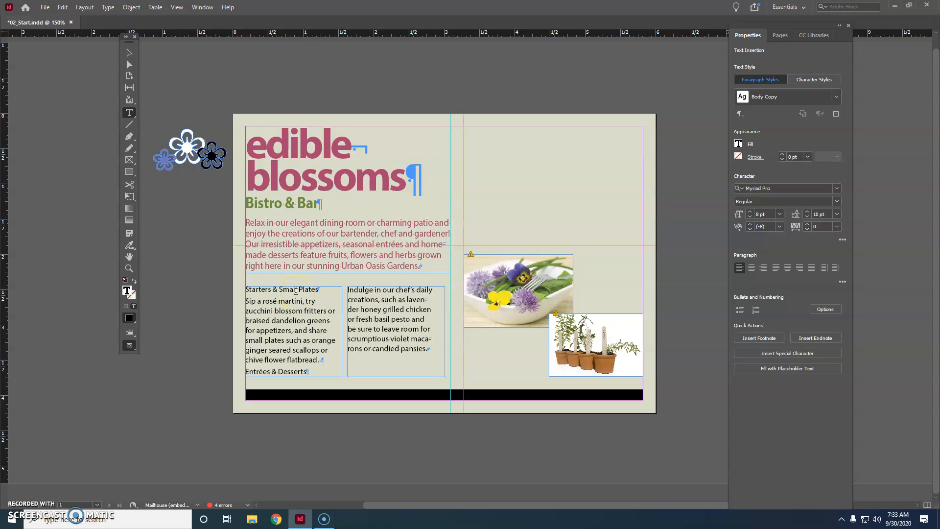
click(301, 293)
click(835, 96)
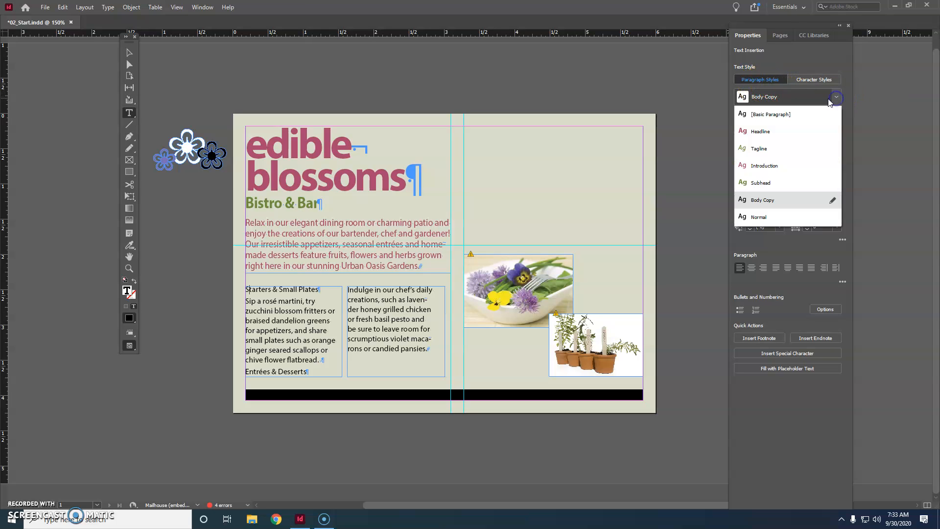
click(779, 187)
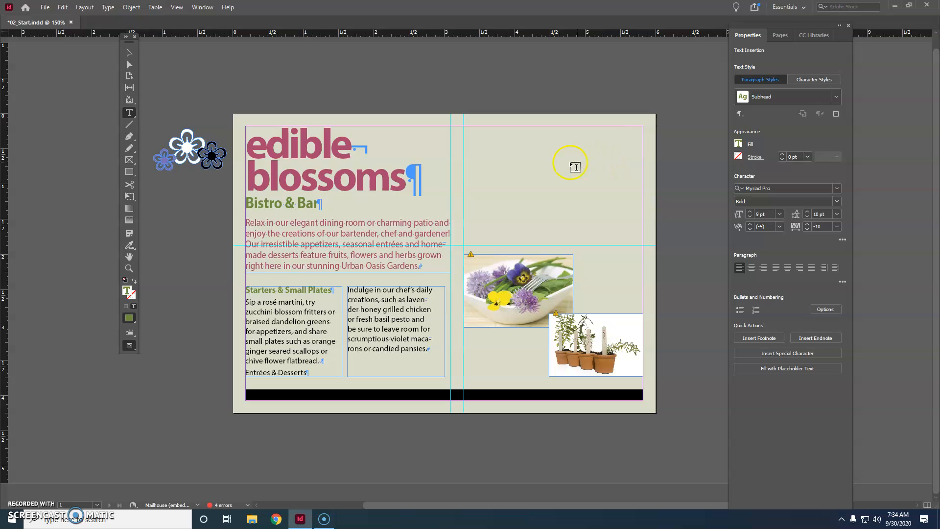
Step: Apply the Subhead paragraph style to the "Entrées & Desserts" heading
click(283, 372)
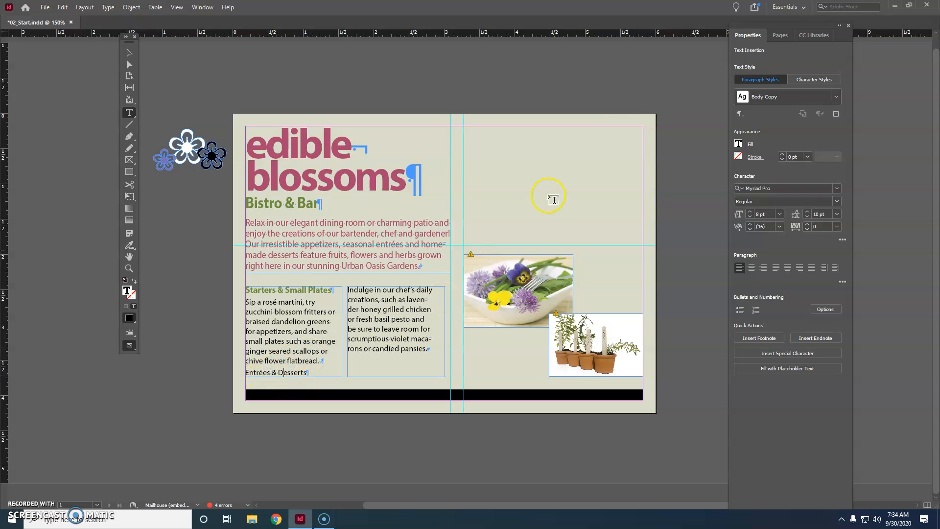
click(835, 96)
click(781, 189)
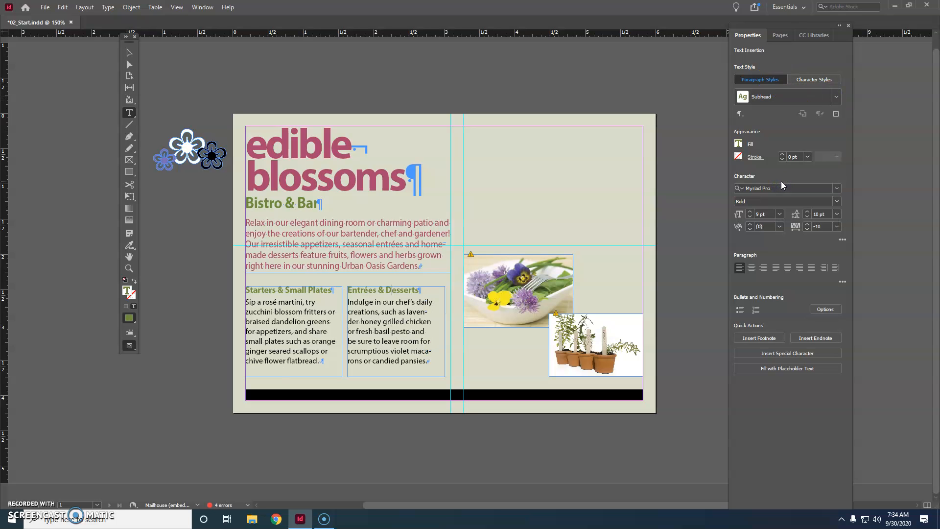
click(773, 177)
Step: Deselect everything and save the document
click(62, 8)
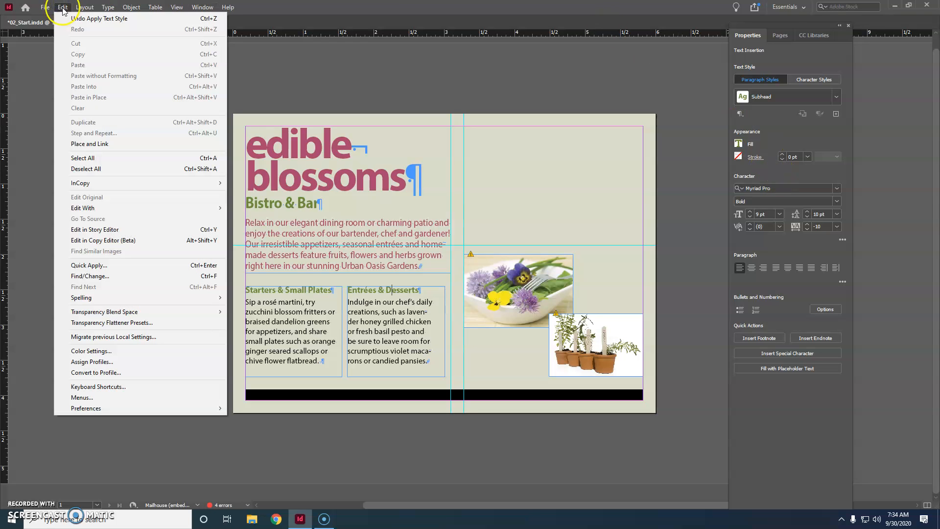
click(92, 168)
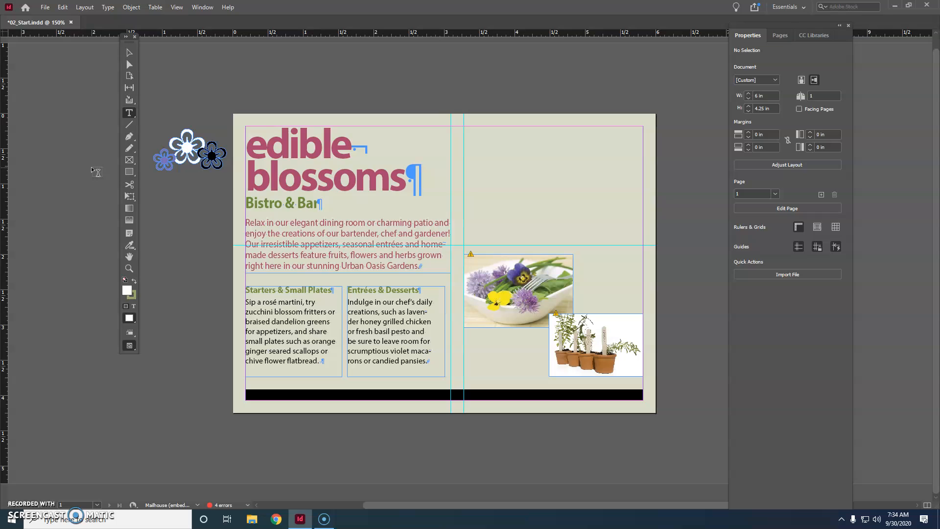
click(97, 167)
key(ctrl+s)
Step: Select the phrase "rosé martini," in the first column and set its font style to Italic
key(ctrl+=)
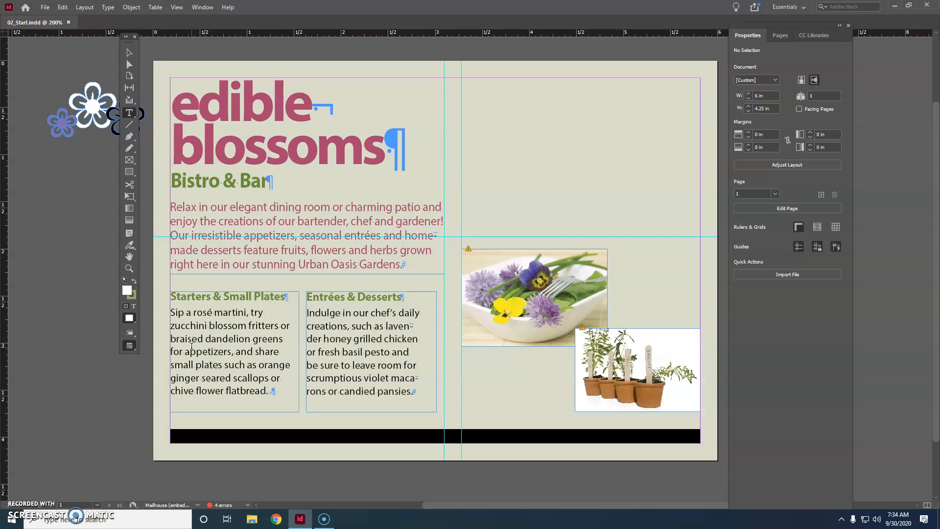
click(192, 345)
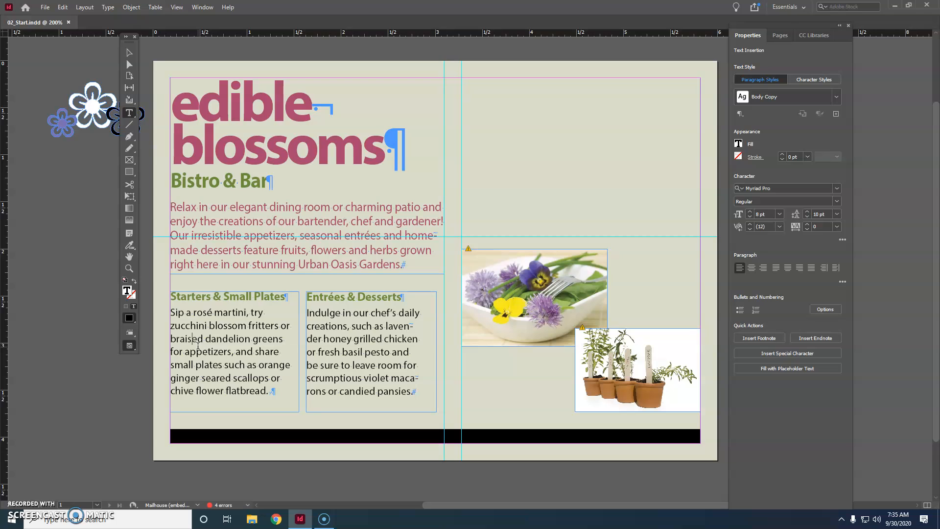
click(145, 347)
click(130, 114)
click(128, 115)
click(193, 311)
drag(194, 312, 249, 312)
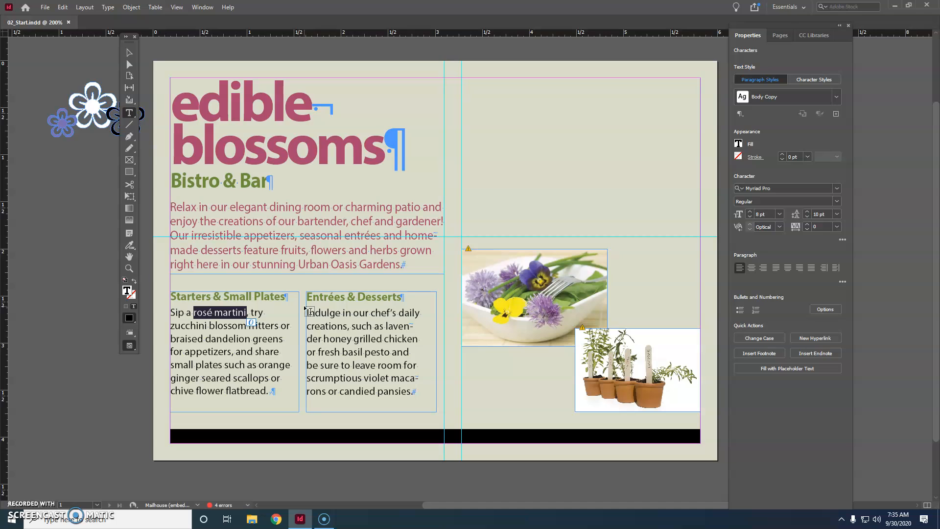
click(192, 313)
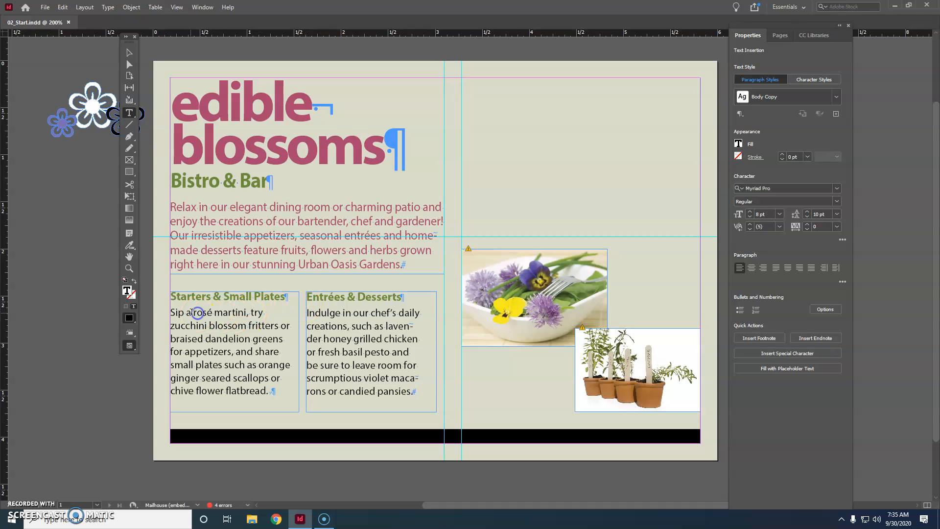
drag(193, 312, 249, 314)
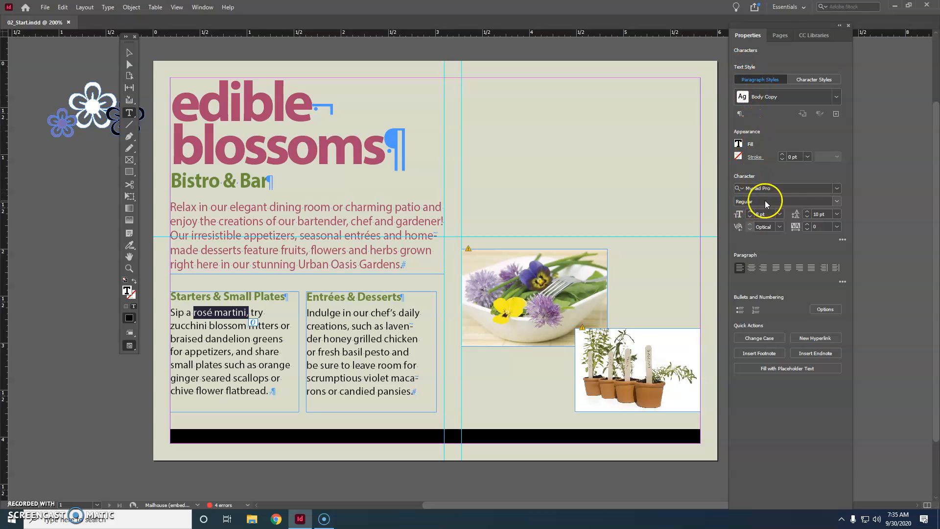
click(837, 203)
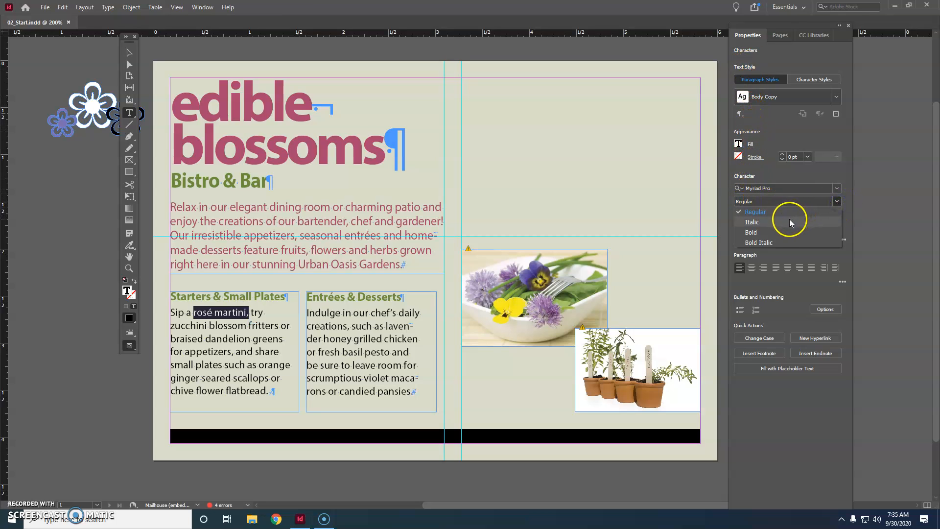
click(756, 222)
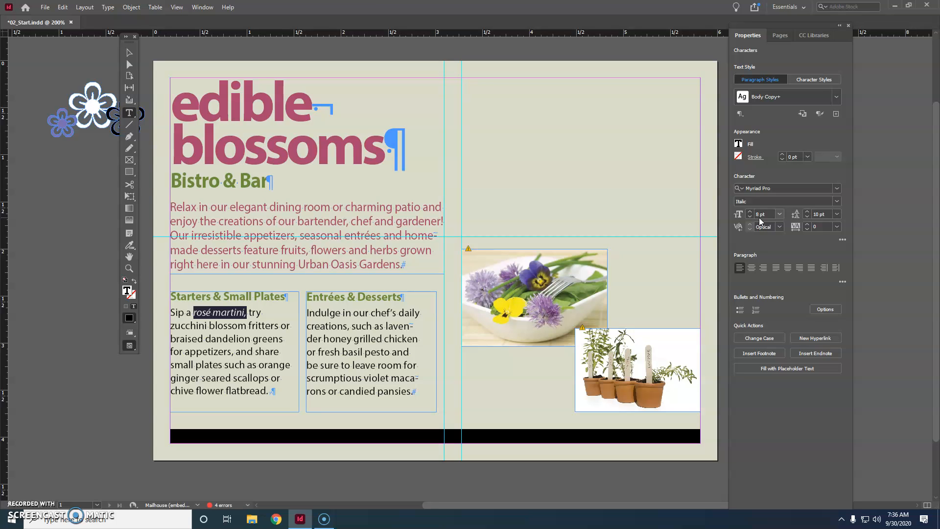
Step: Color the selected phrase with the Red-Bright swatch, deselect, and save the document
click(738, 145)
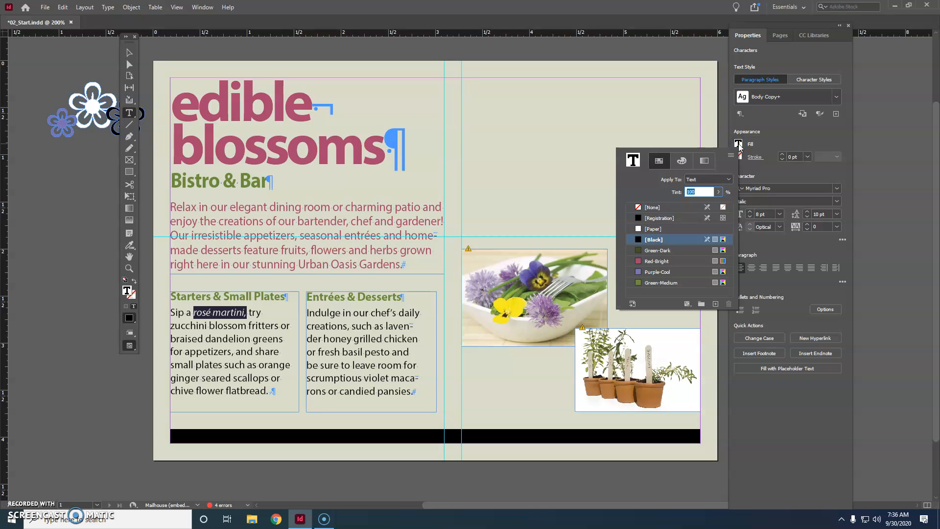
click(657, 262)
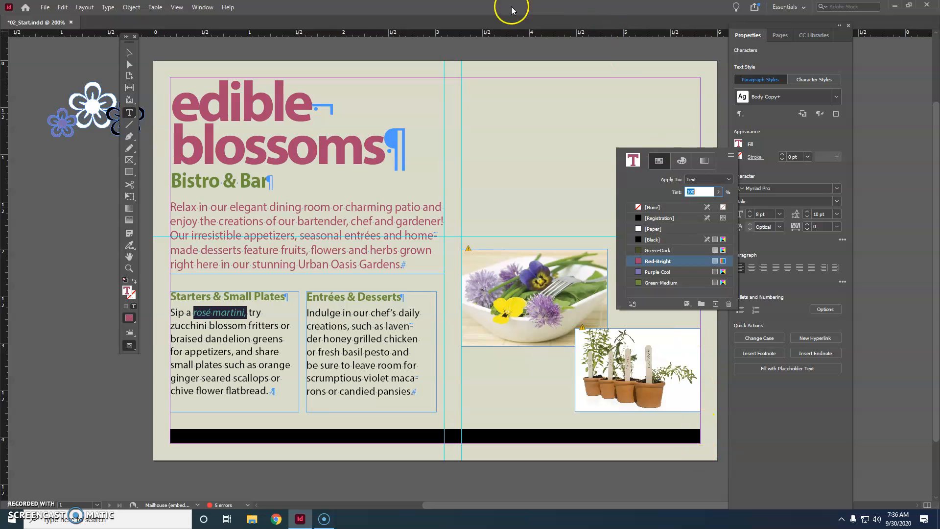
click(69, 254)
click(73, 262)
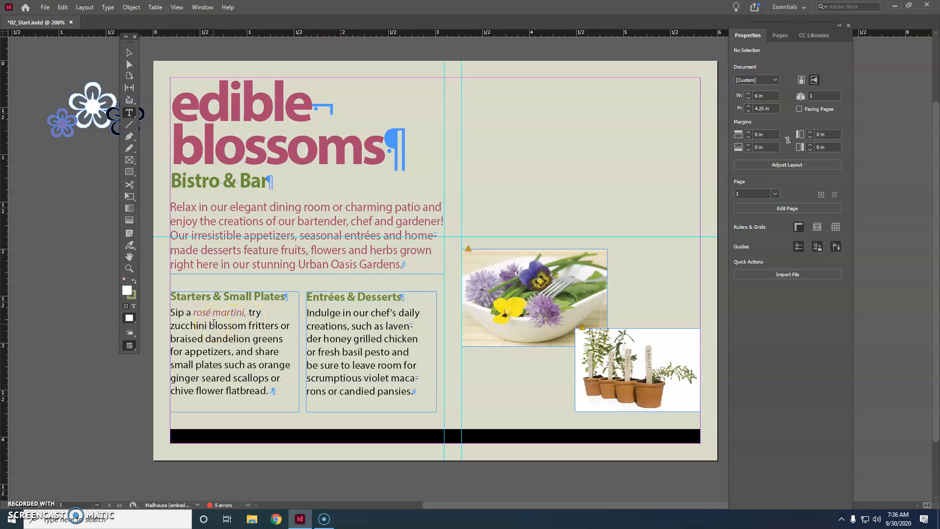
ctrl+click(214, 323)
key(ctrl+s)
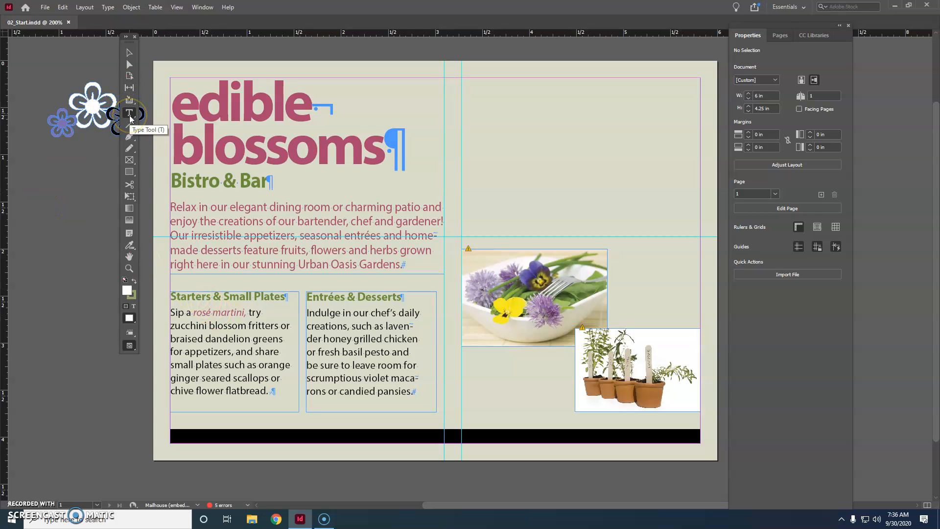
Step: Create a character style named Red Italic from "rosé martini," and apply it to the selection
drag(193, 312, 248, 313)
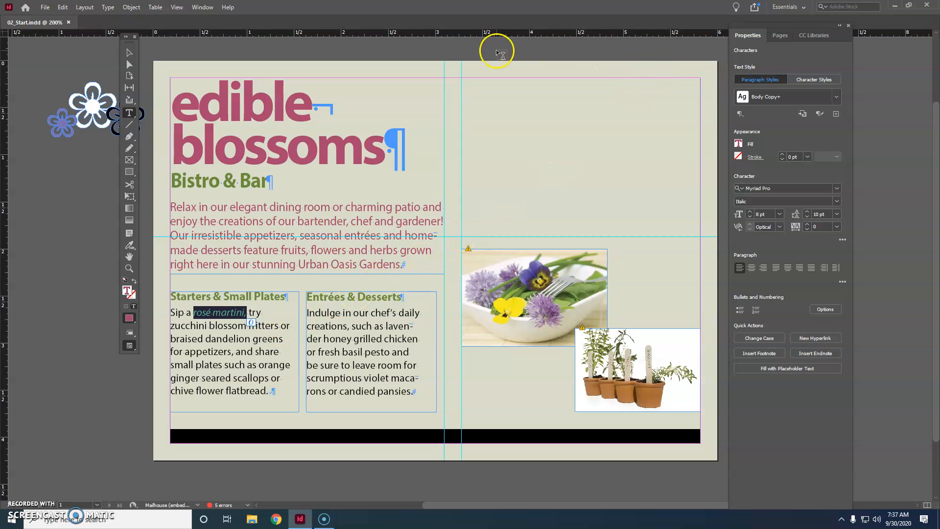
click(110, 7)
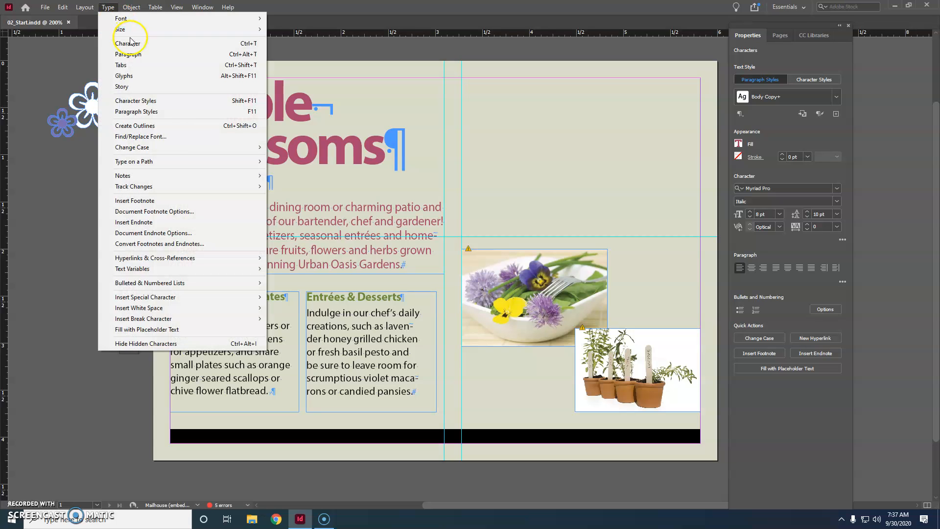
click(142, 101)
drag(367, 193, 590, 92)
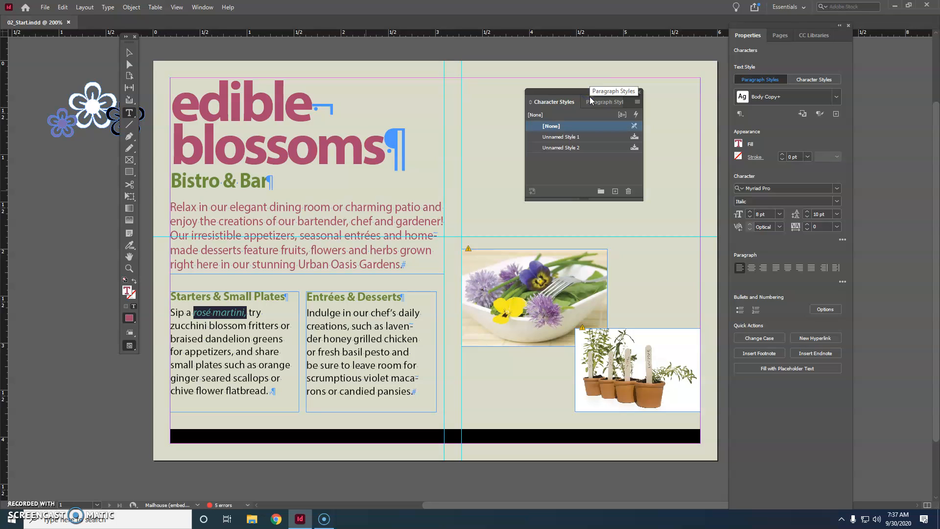
click(637, 102)
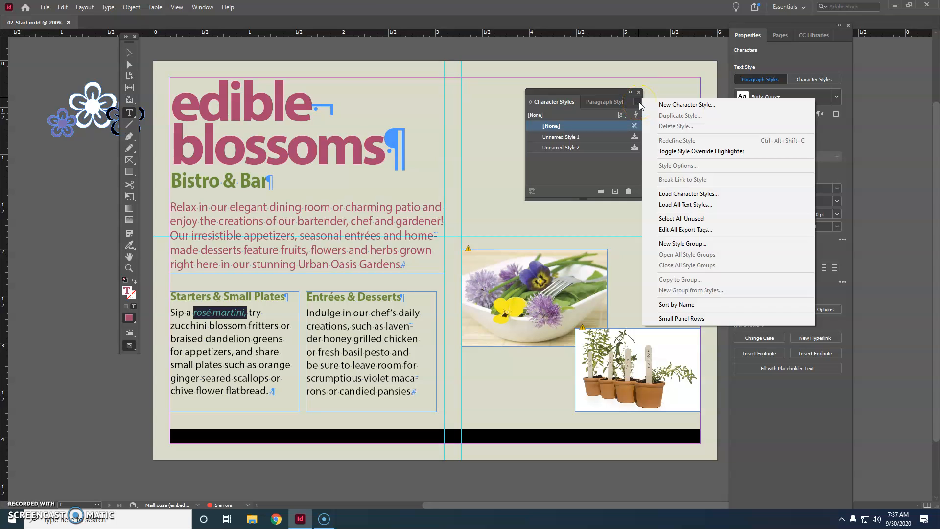
click(681, 105)
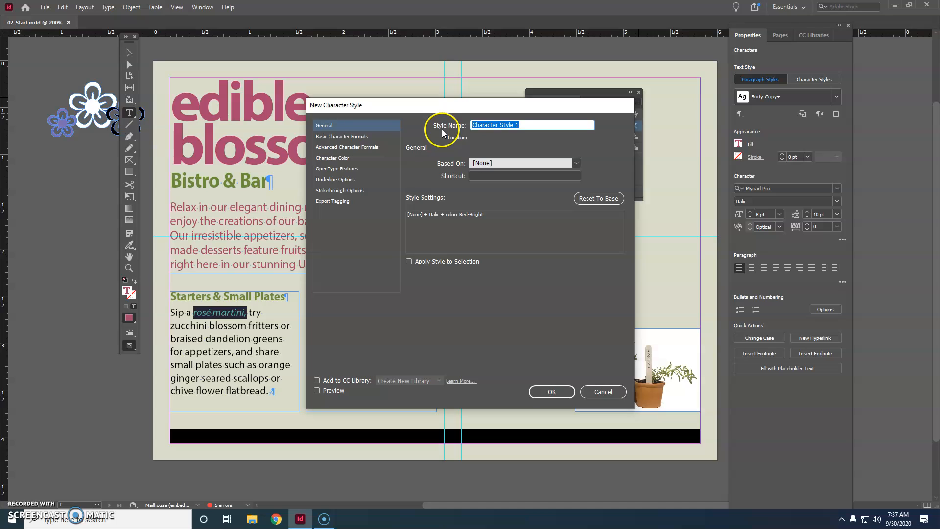
text(Red Italic)
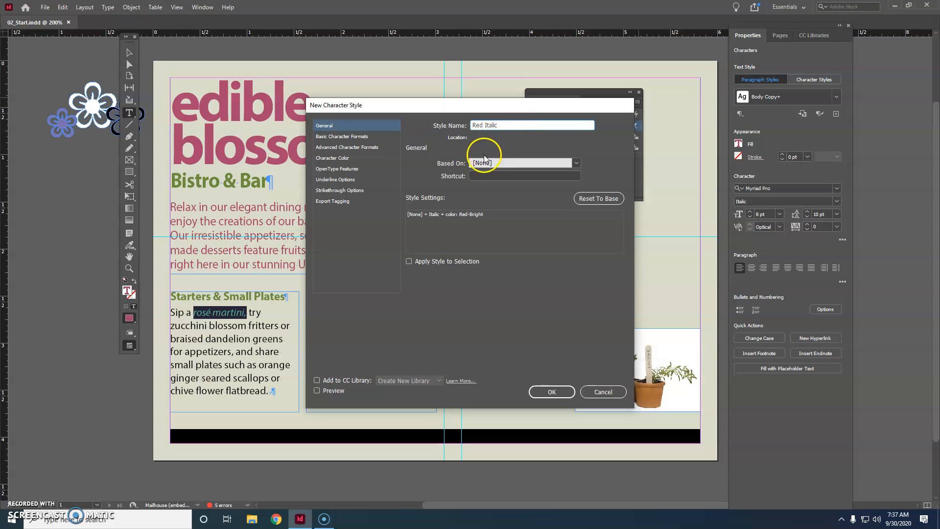
click(409, 261)
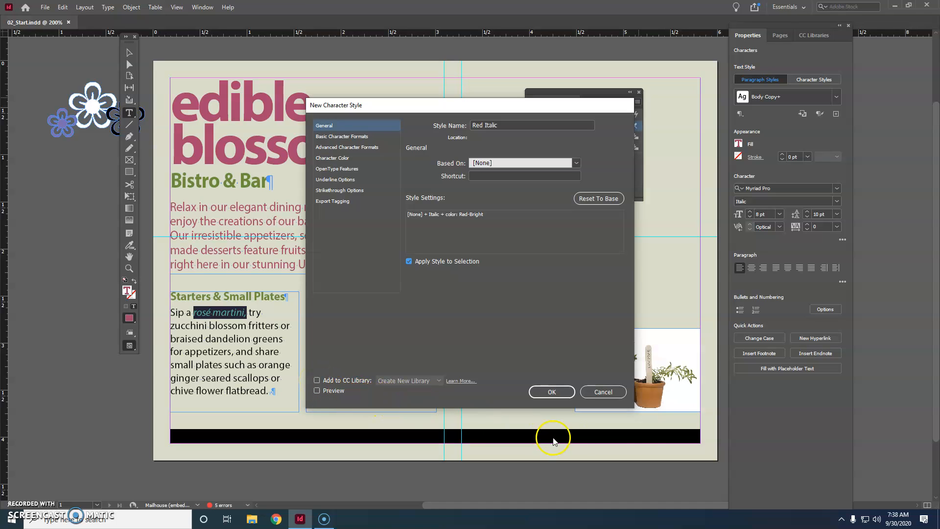
click(553, 391)
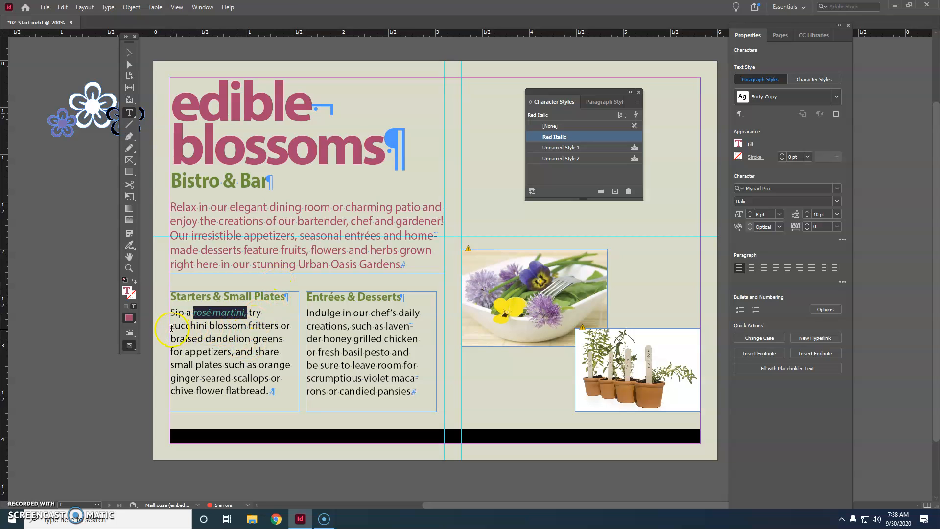
Step: Apply the Red Italic character style to "zucchini blossom fritters or braised dandelion greens"
drag(171, 326, 289, 343)
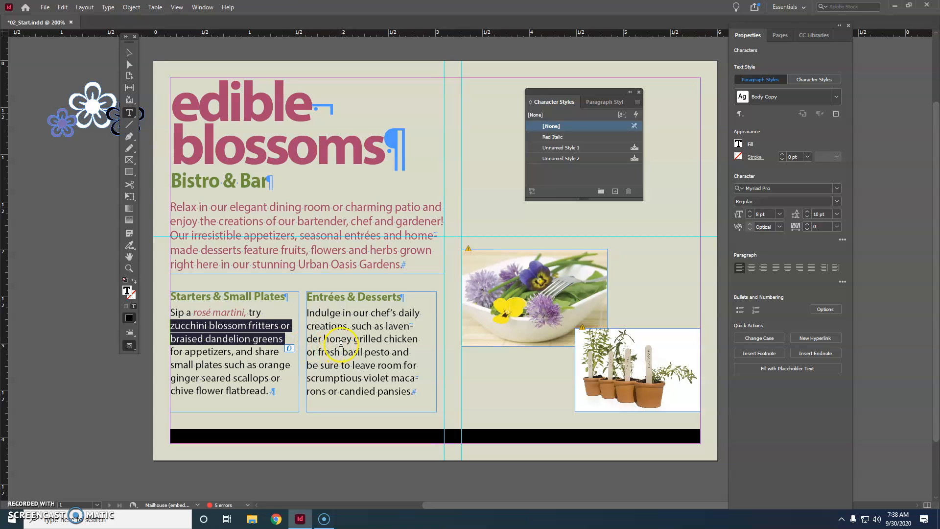
click(800, 81)
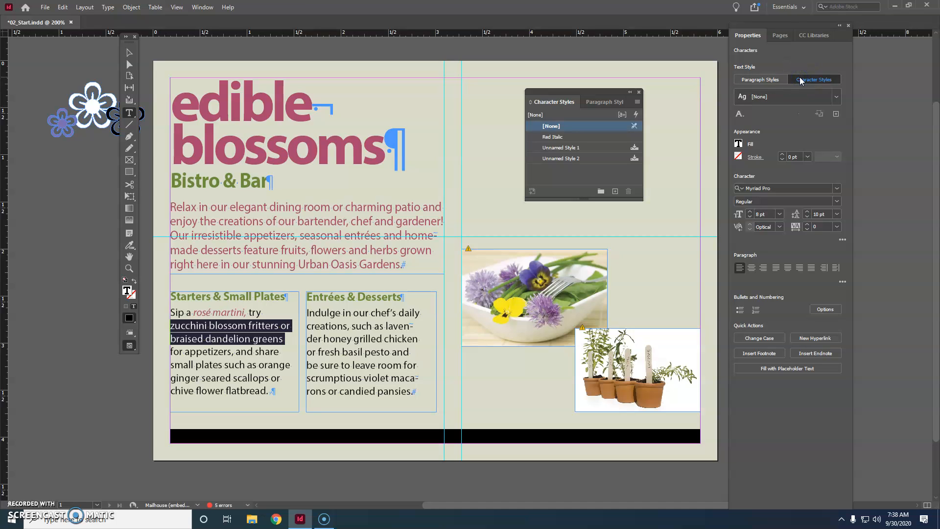
click(835, 96)
click(810, 80)
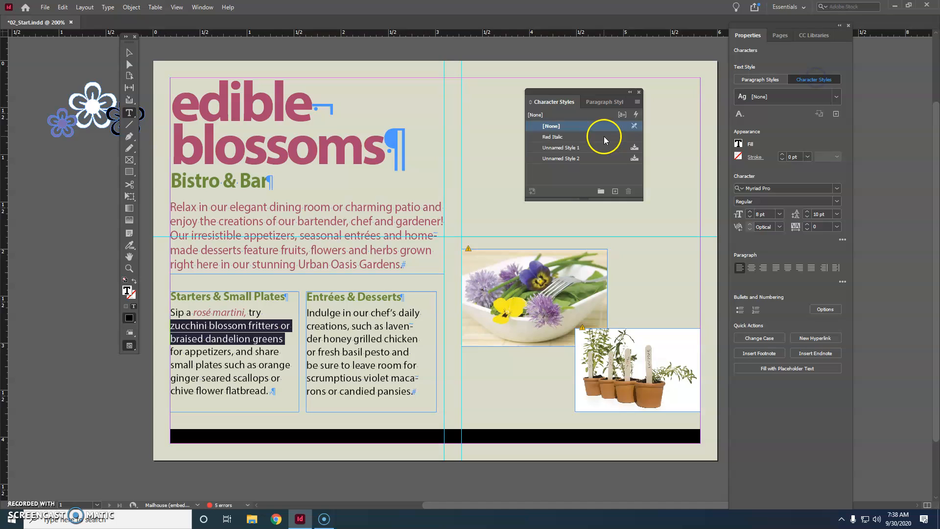
click(558, 139)
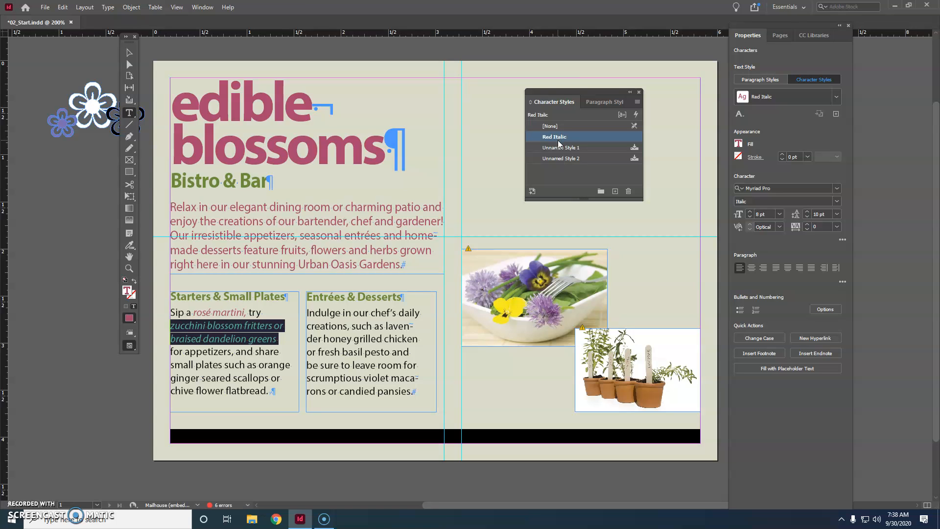
click(554, 139)
Step: Apply the Red Italic character style to "orange ginger seared scallops or chive flower flatbread."
click(260, 366)
drag(260, 365, 295, 394)
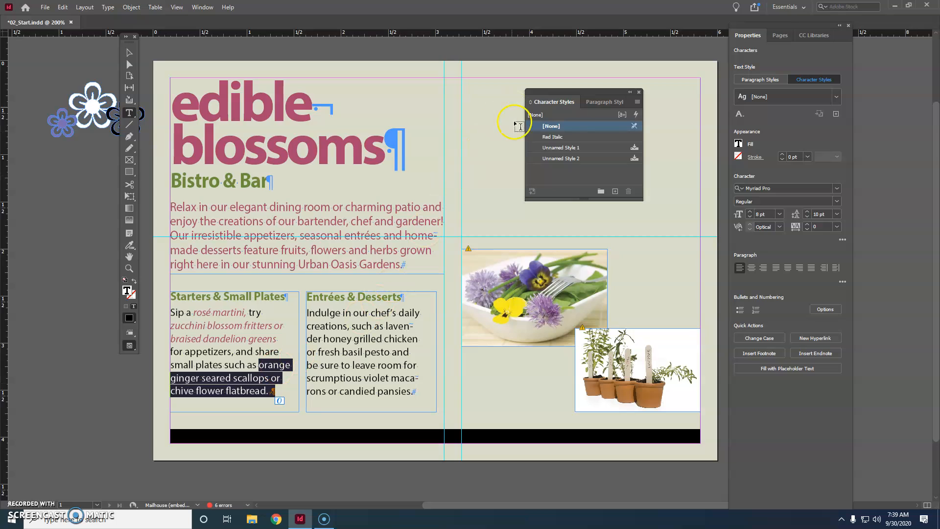
click(563, 137)
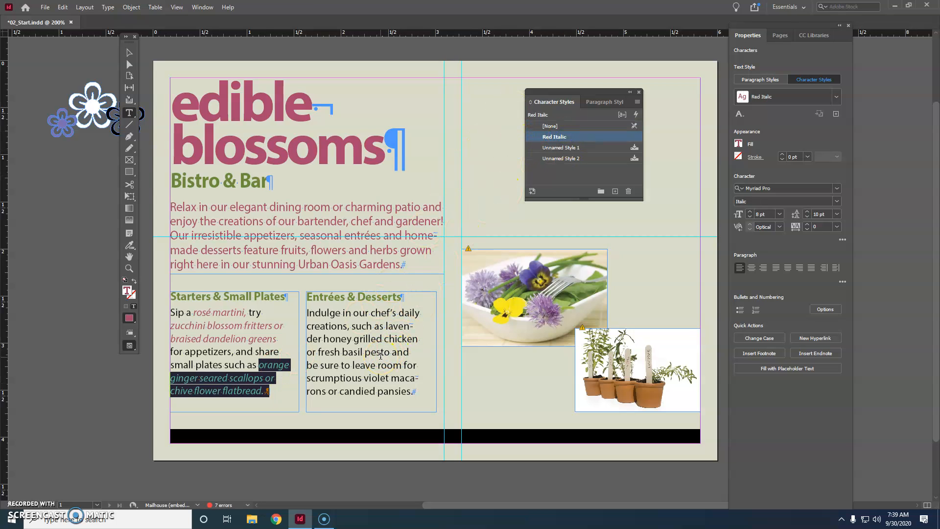
Step: Apply the Red Italic character style to "lavender honey grilled chicken or fresh basil pesto" in the second column
click(395, 141)
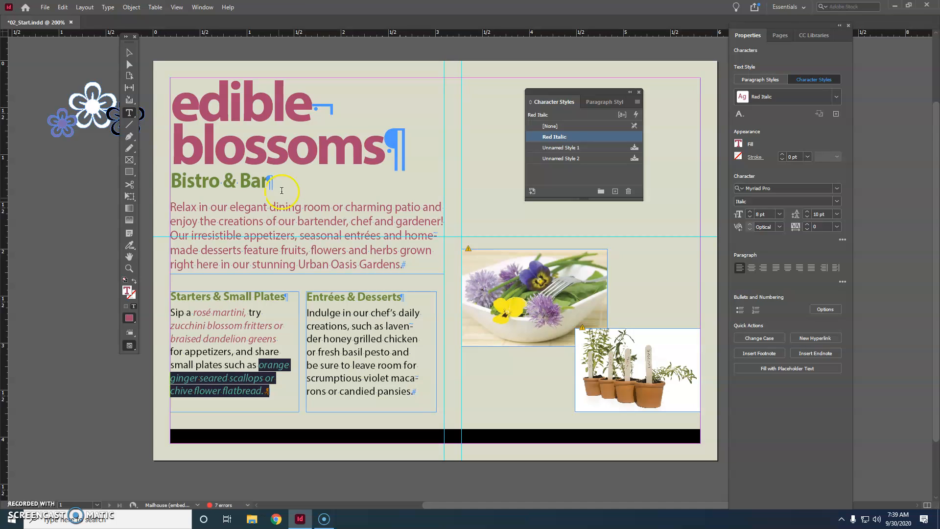
drag(386, 326, 390, 354)
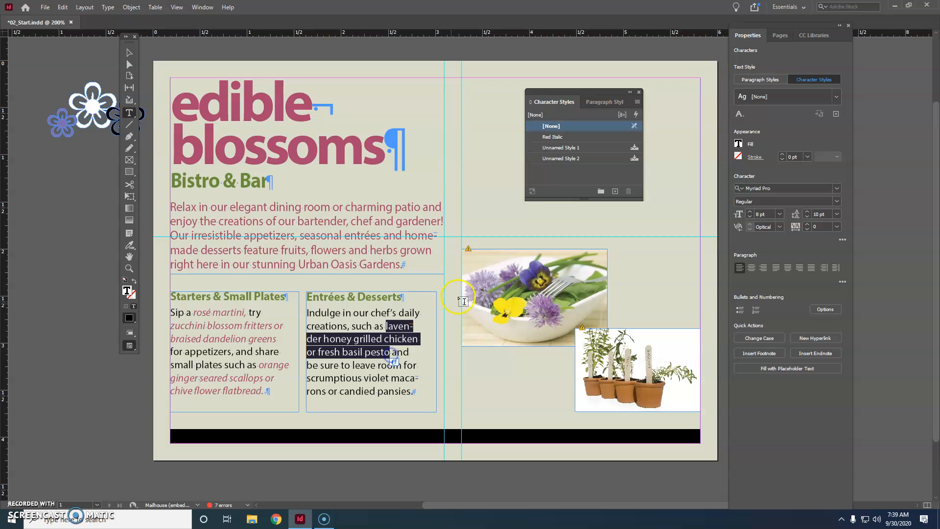
click(554, 137)
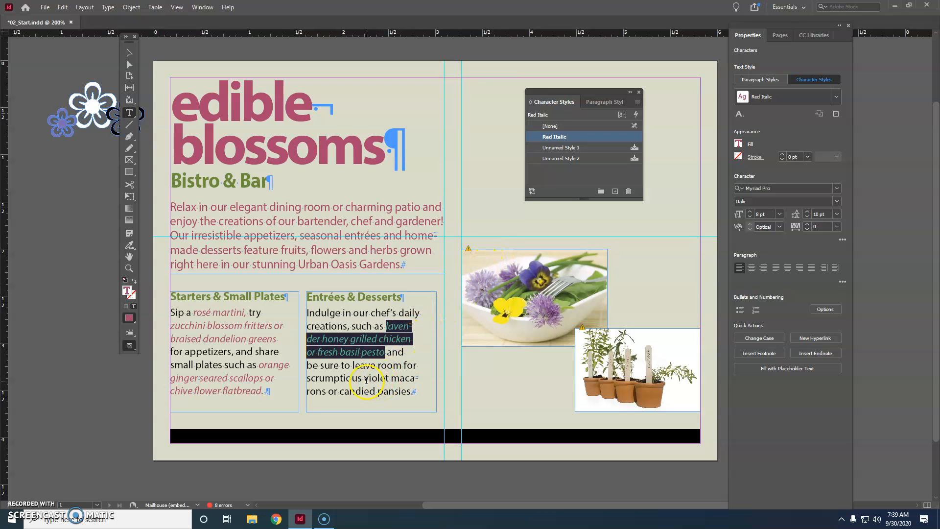
Step: Apply the Red Italic character style to "violet macarons or candied pansies.", close the styles panel and save the document
drag(365, 380, 423, 391)
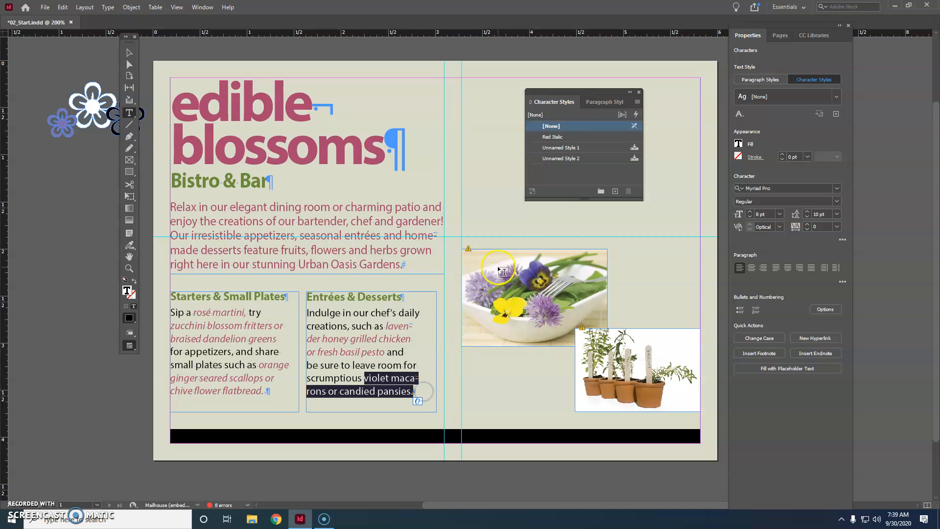
click(567, 137)
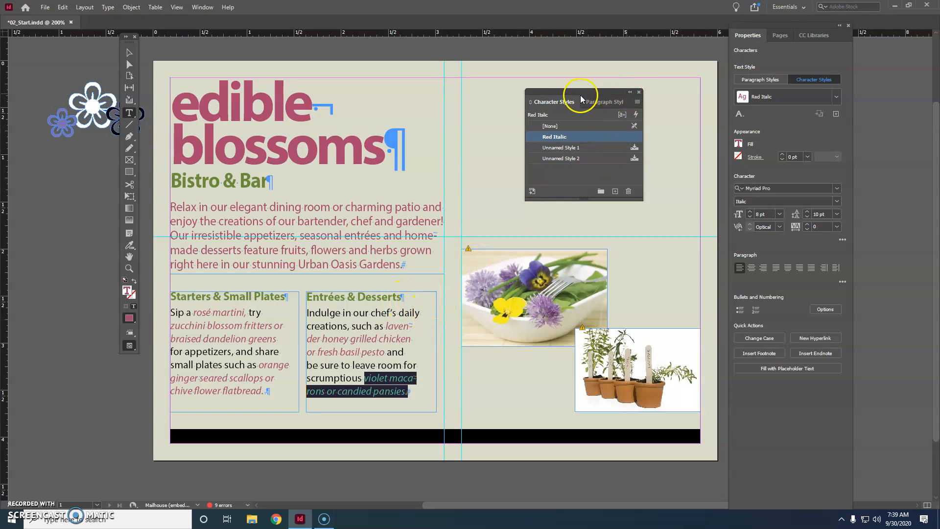
click(639, 93)
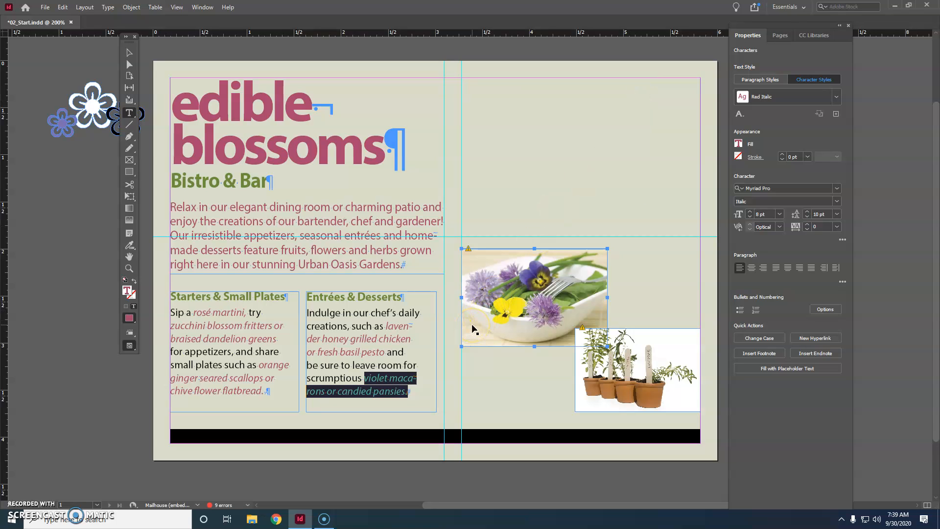
key(ctrl+s)
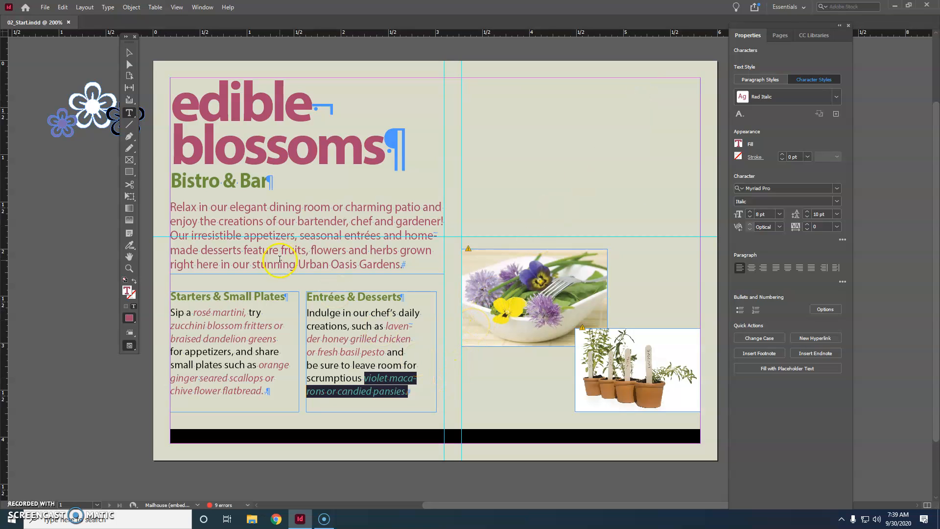
Step: Place the DiningRoom image in a frame drawn across the upper right area of the page
click(80, 235)
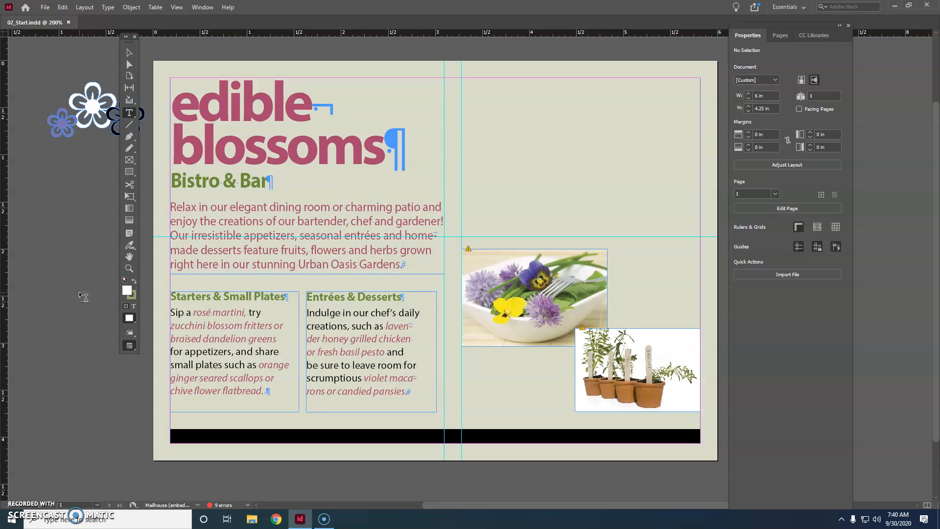
click(177, 7)
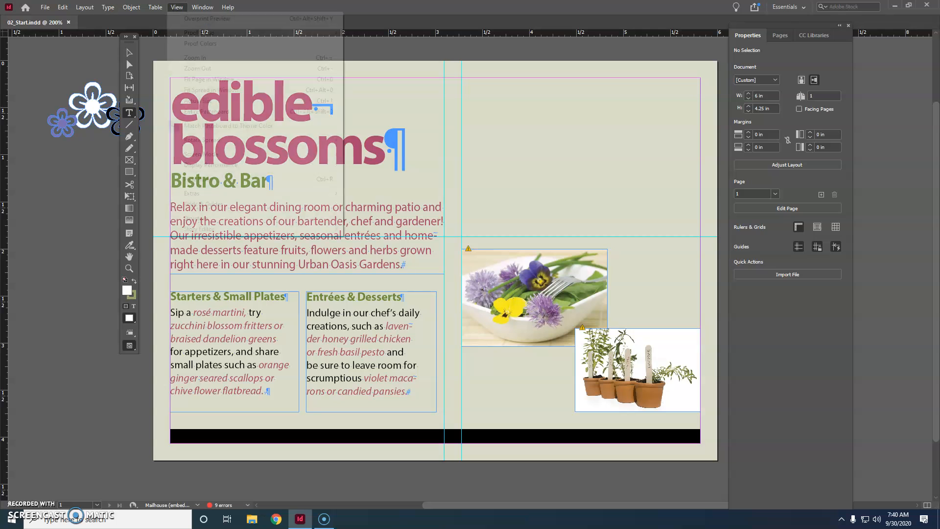
click(228, 79)
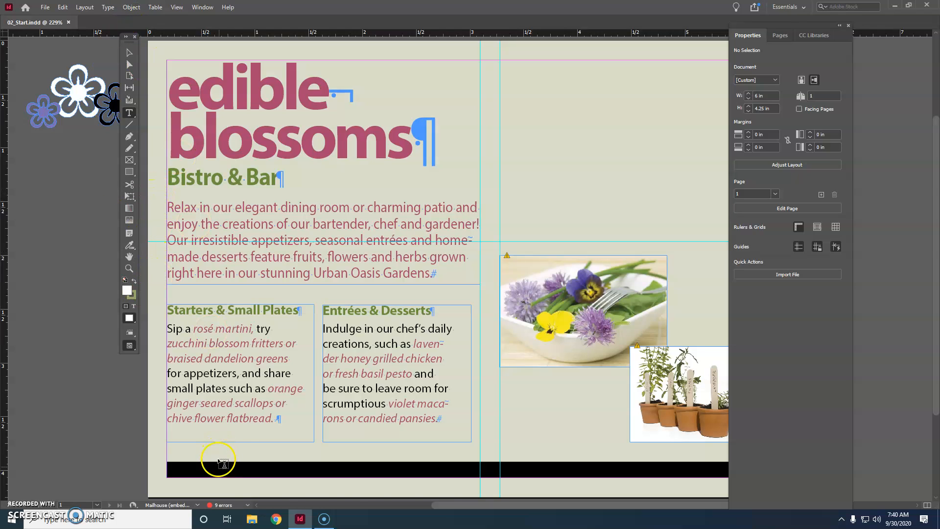
drag(478, 503, 515, 502)
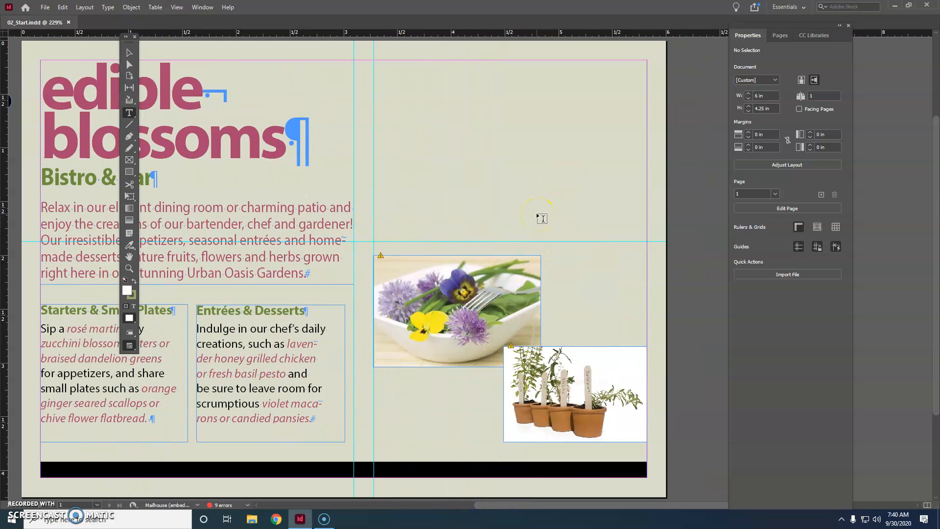
click(62, 7)
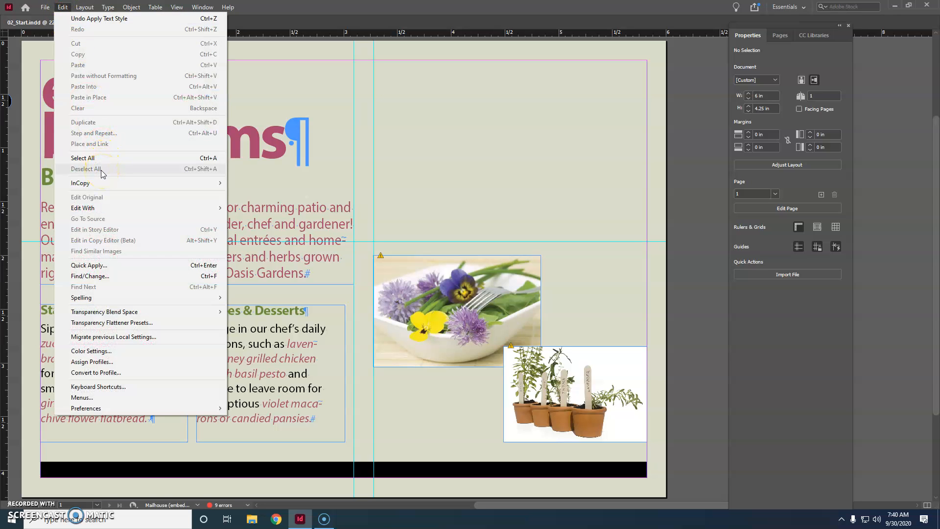
click(83, 172)
click(62, 7)
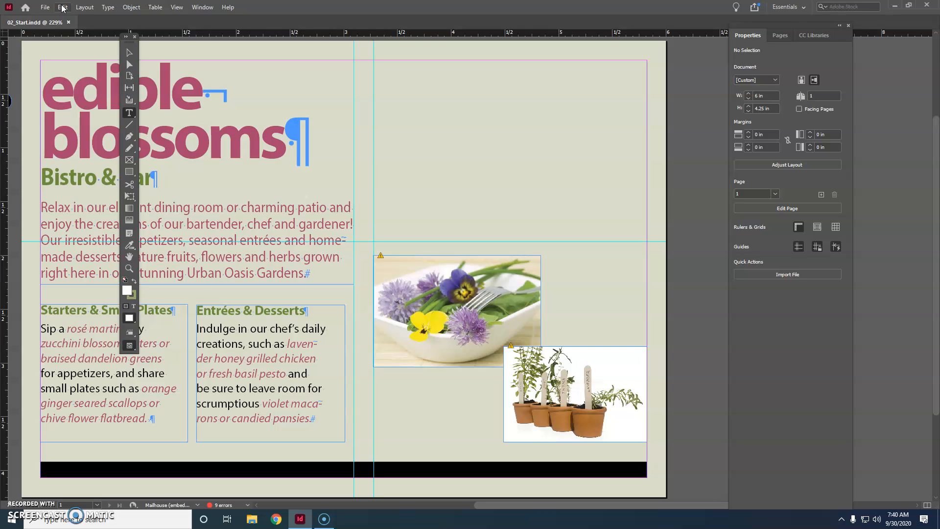
click(770, 274)
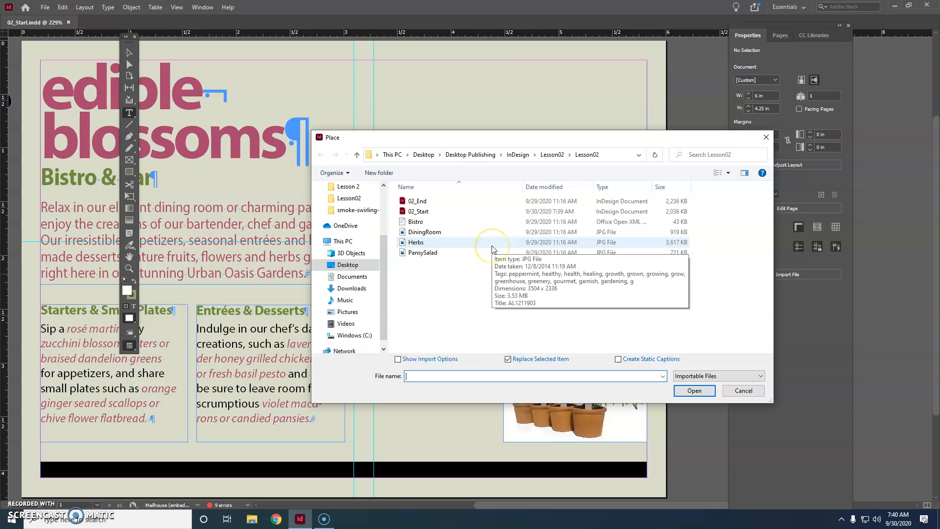
click(466, 233)
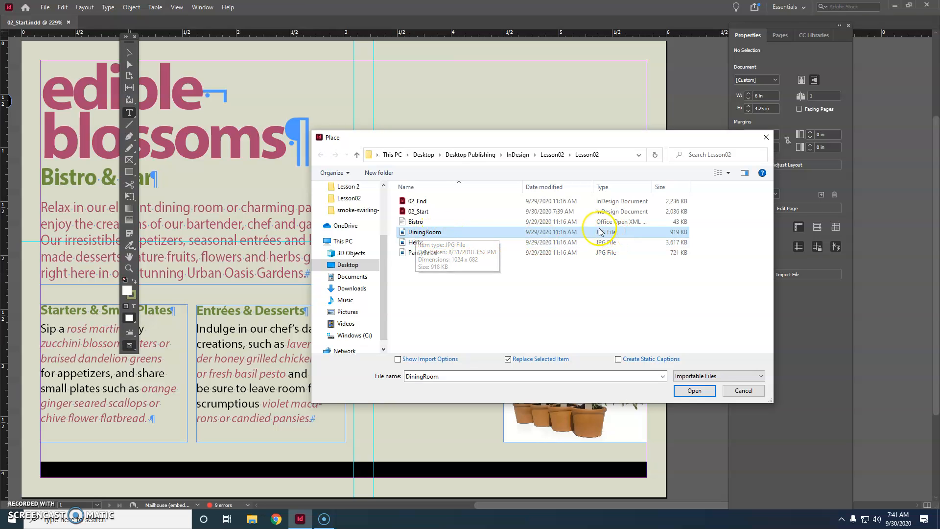
click(695, 391)
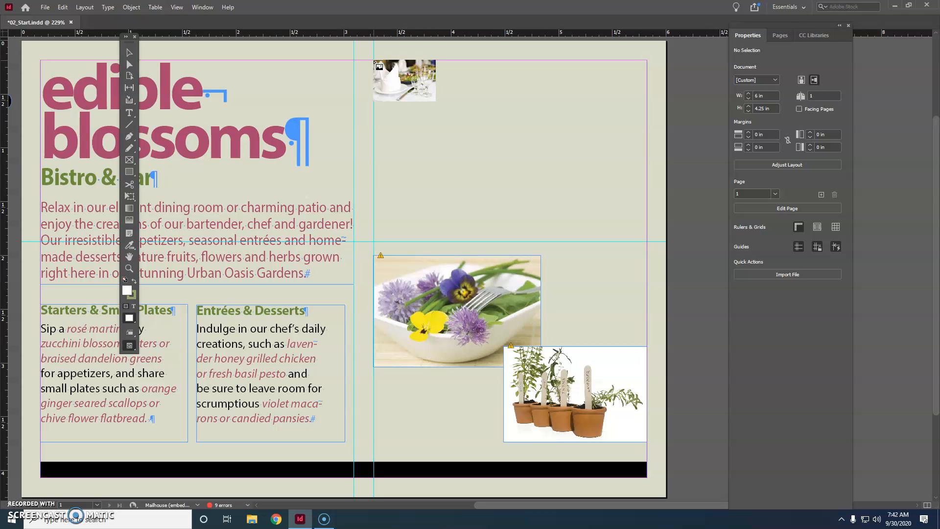
drag(374, 60, 646, 253)
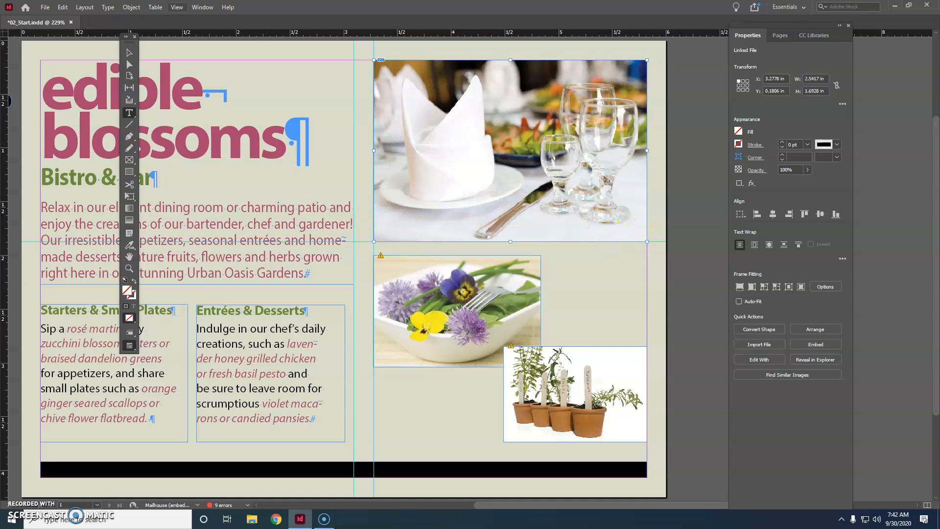
Step: Try resizing and moving the dining room image frame and its content, then undo those changes
click(131, 54)
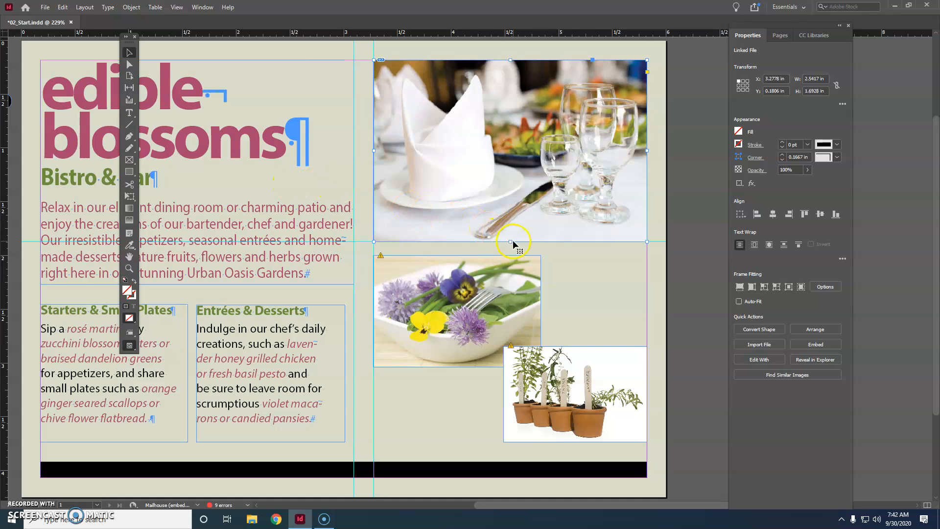
mouse_move(510, 240)
mouse_down()
mouse_move(502, 189)
mouse_move(510, 242)
mouse_up()
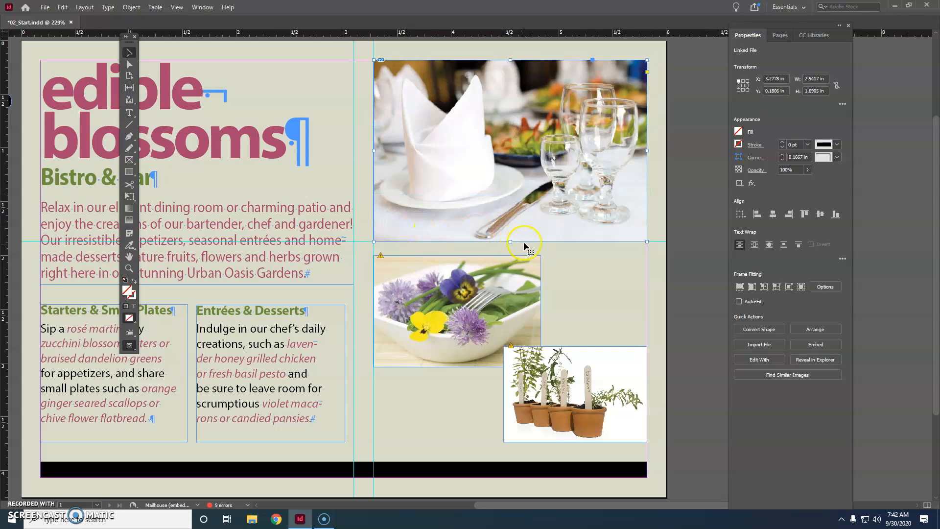
mouse_move(647, 150)
mouse_down()
mouse_move(574, 148)
mouse_move(643, 152)
mouse_up()
drag(510, 150, 572, 146)
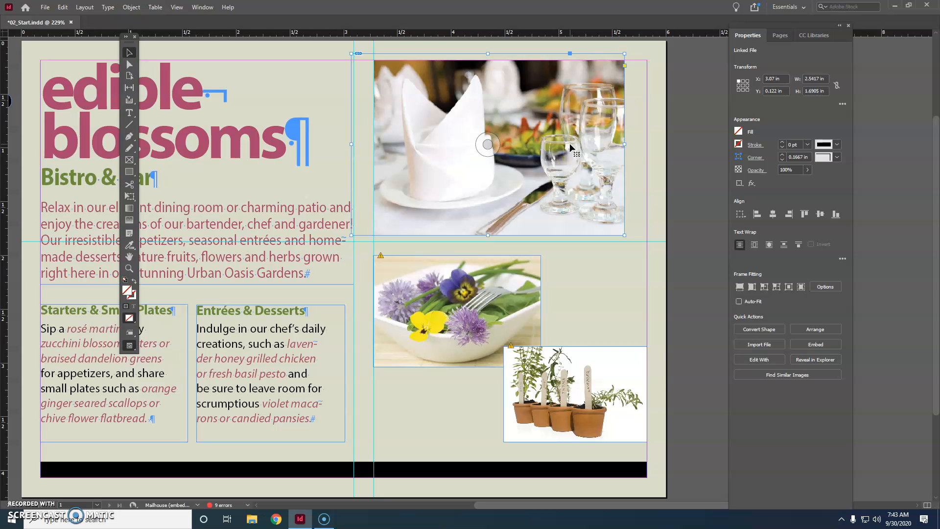
mouse_move(487, 144)
mouse_down()
mouse_move(506, 149)
mouse_move(479, 142)
mouse_up()
click(495, 158)
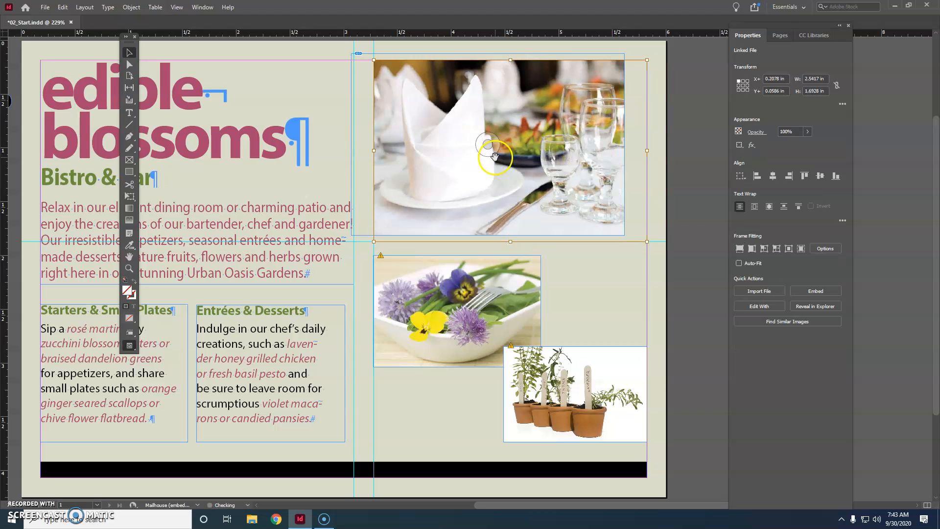
key(ctrl+z)
key(ctrl+z)
key(ctrl+z)
key(ctrl+z)
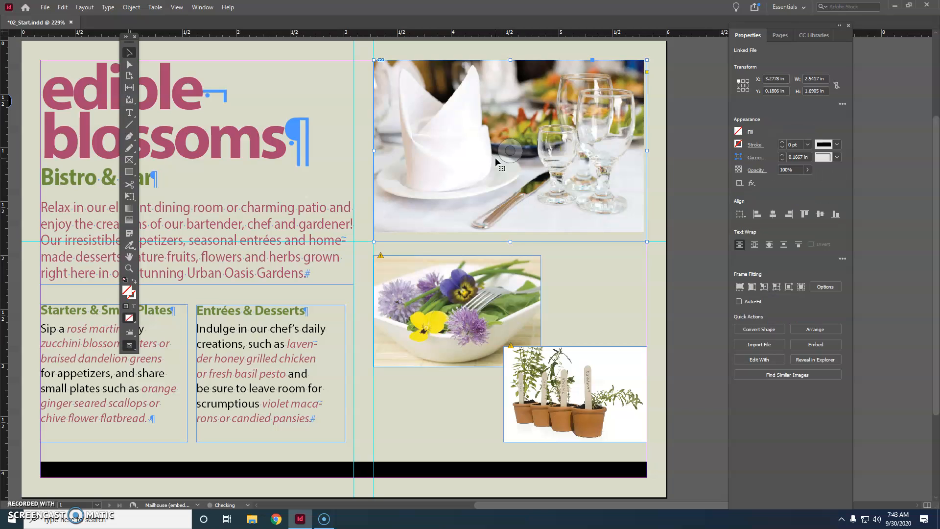
Step: Nudge the dining room image within its frame to fit it, and save the document
click(510, 148)
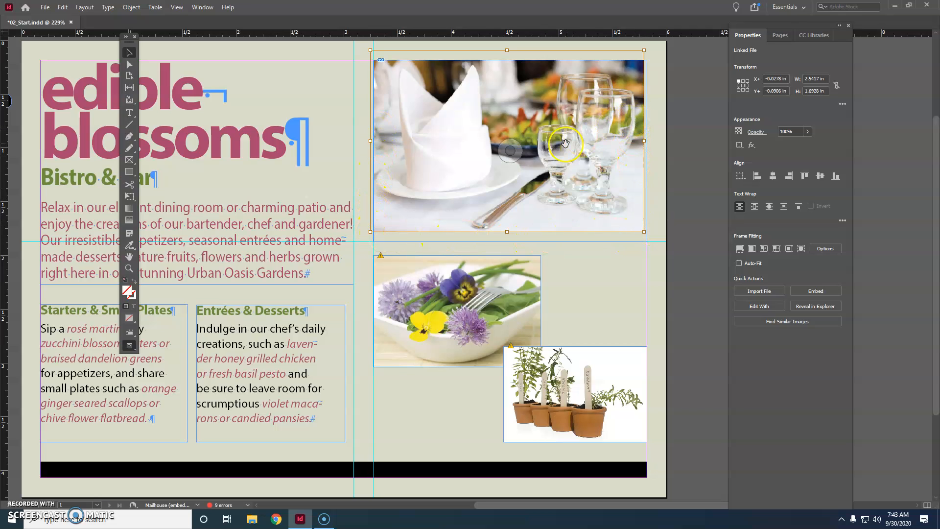
drag(508, 152, 511, 153)
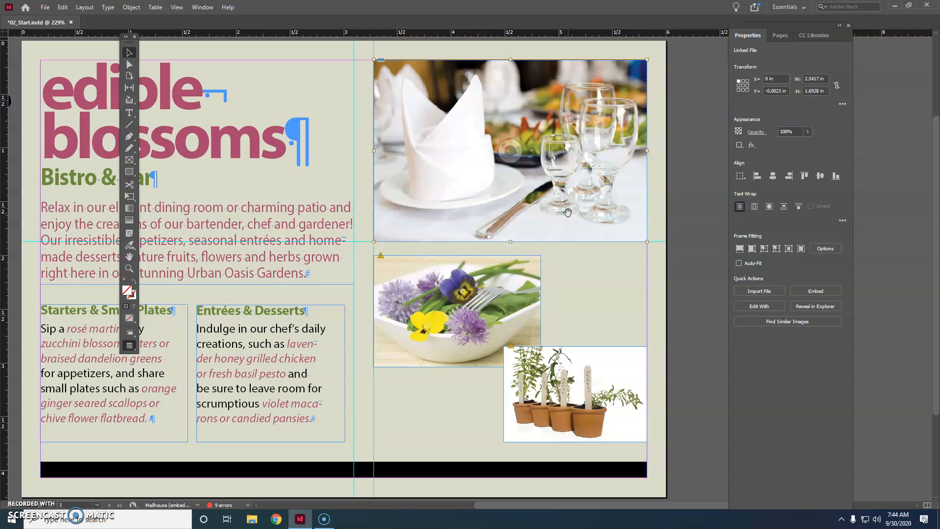
key(ctrl+s)
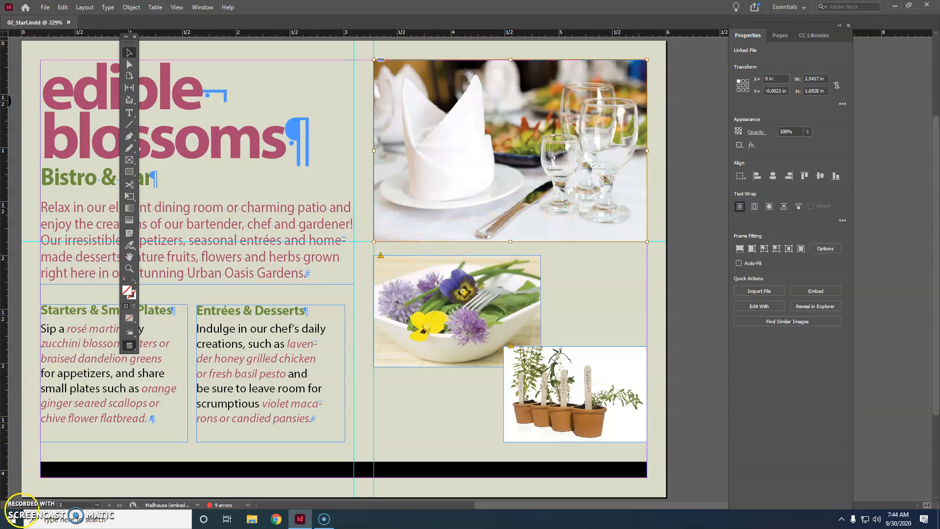